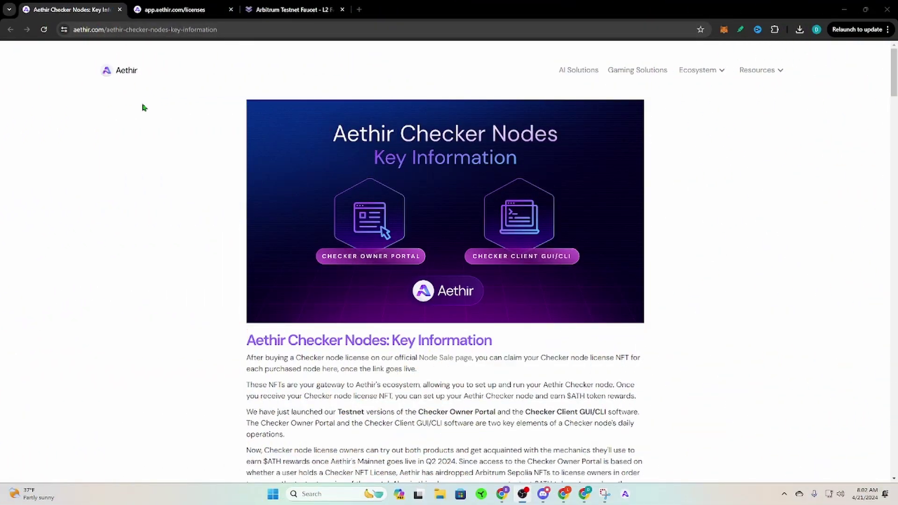
# Switch to the Aethir portal tab and look over the client download choices
pyautogui.scroll(-1, 350, 337)
pyautogui.scroll(1, 346, 343)
pyautogui.click(192, 9)
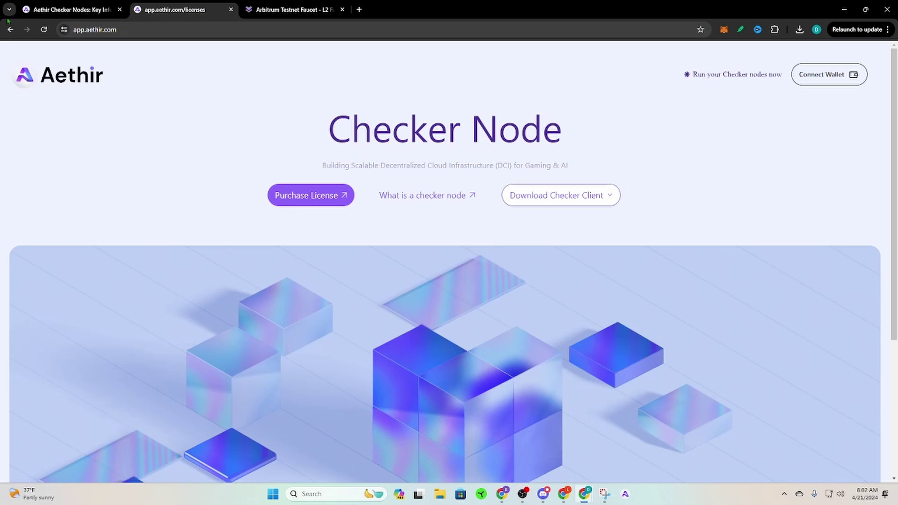
pyautogui.click(598, 198)
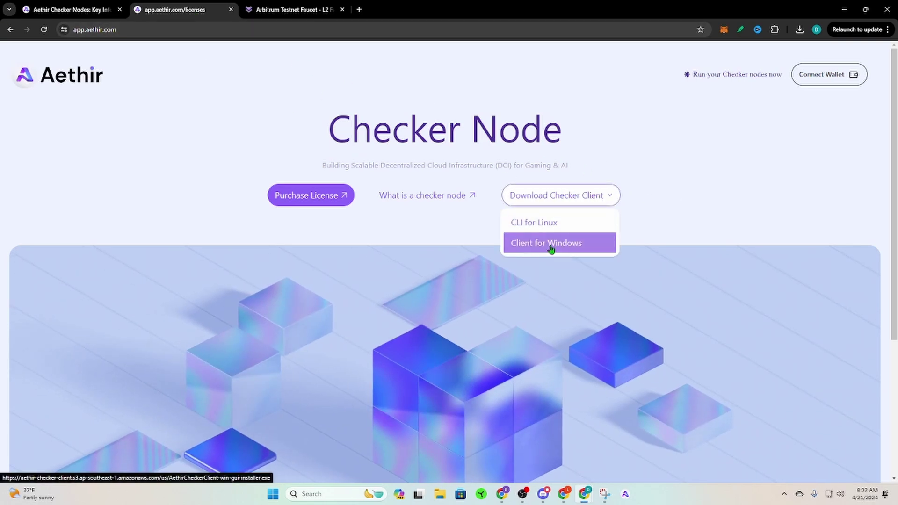
pyautogui.click(775, 114)
# Connect the MetaMask wallet to the portal, choosing the account and approving the connection
pyautogui.click(824, 74)
pyautogui.click(363, 201)
pyautogui.scroll(-2, 775, 227)
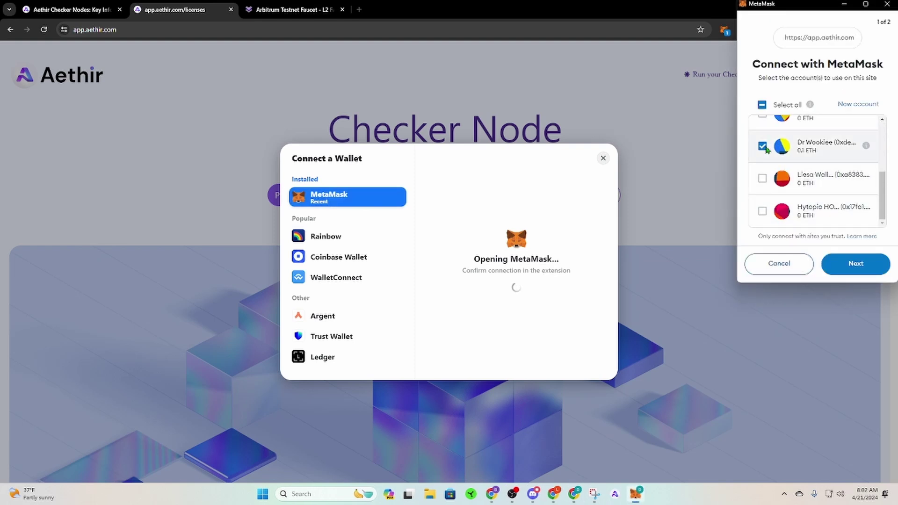
pyautogui.click(856, 267)
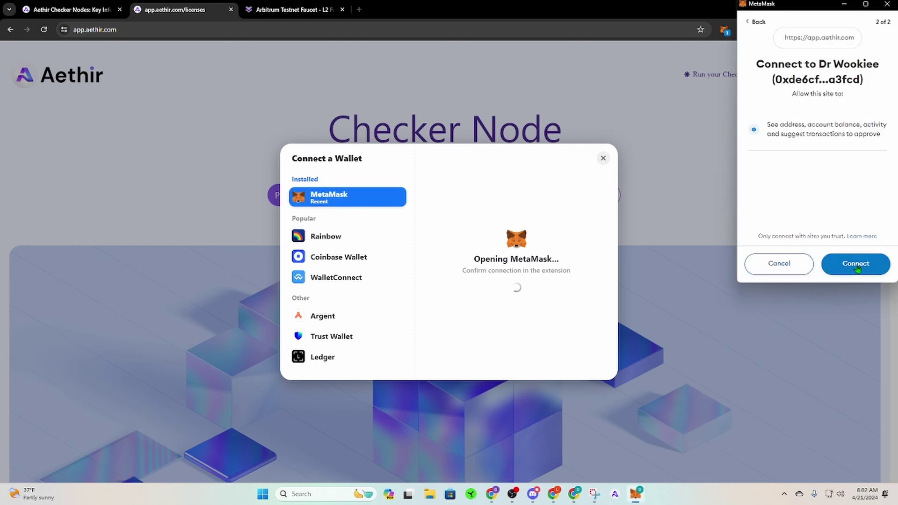
pyautogui.click(856, 265)
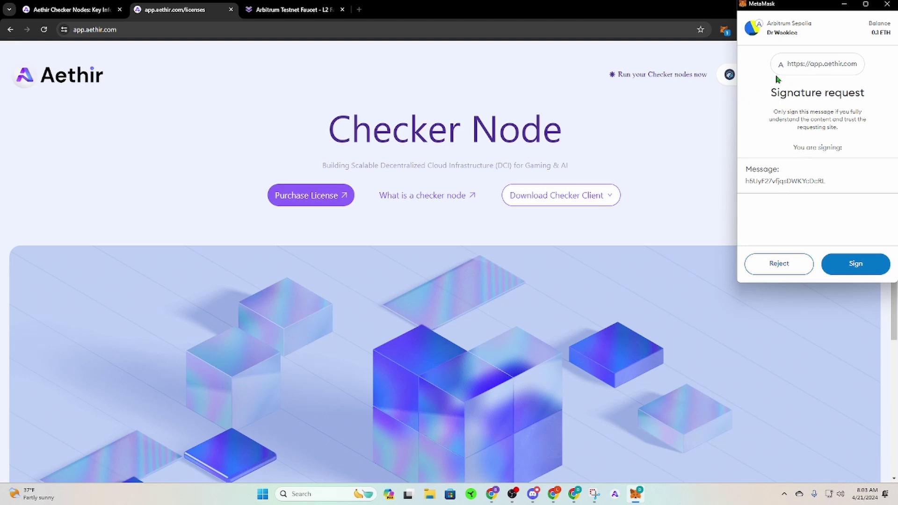
# Sign the MetaMask login message, then launch the downloaded AethirCheckerClient-win-gui-installer .exe
pyautogui.click(856, 264)
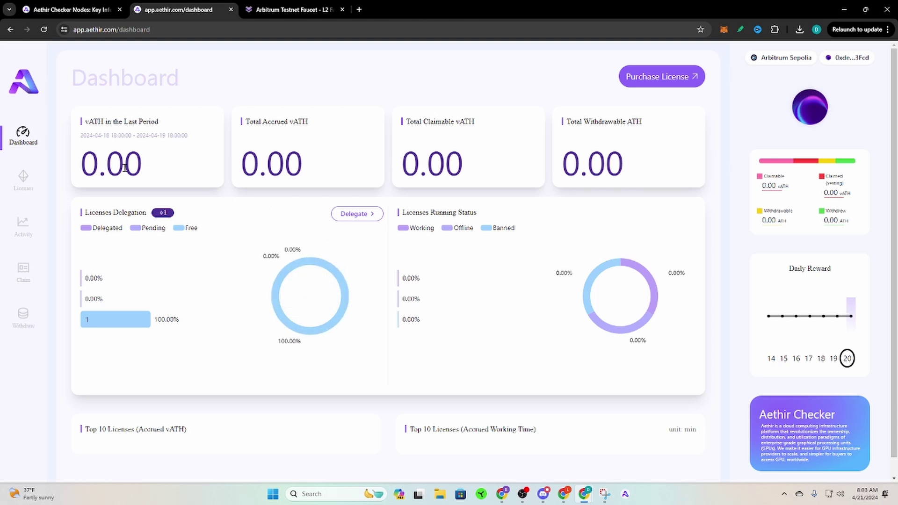
pyautogui.click(800, 29)
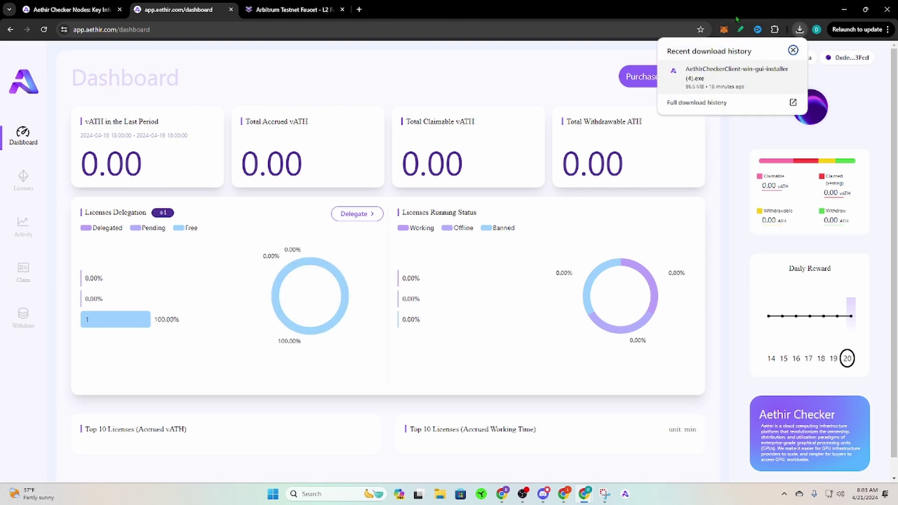
pyautogui.click(728, 77)
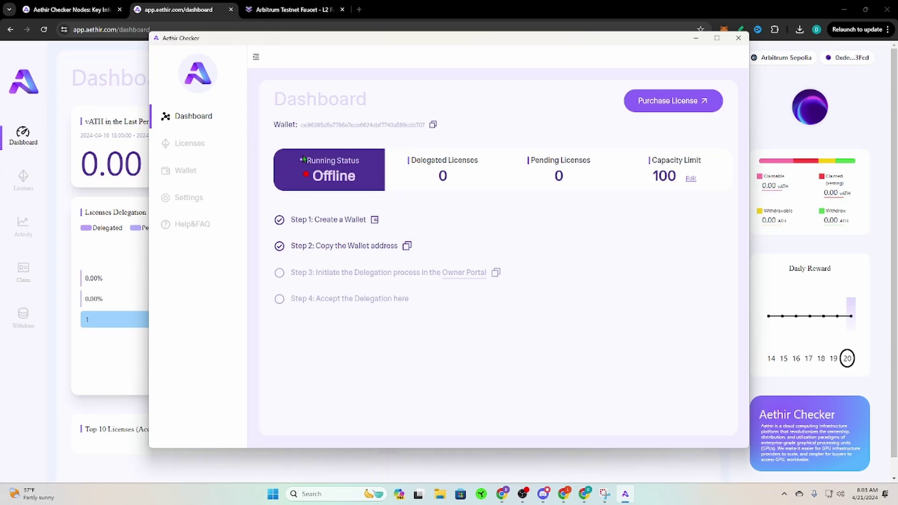
# Copy the wallet address from the client's Wallet page, then bring the portal dashboard forward
pyautogui.click(192, 173)
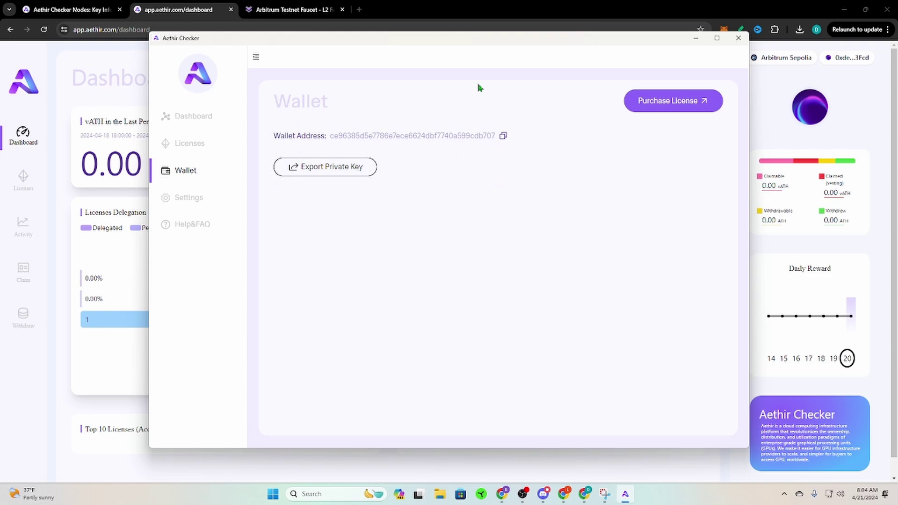
pyautogui.click(503, 137)
pyautogui.click(503, 136)
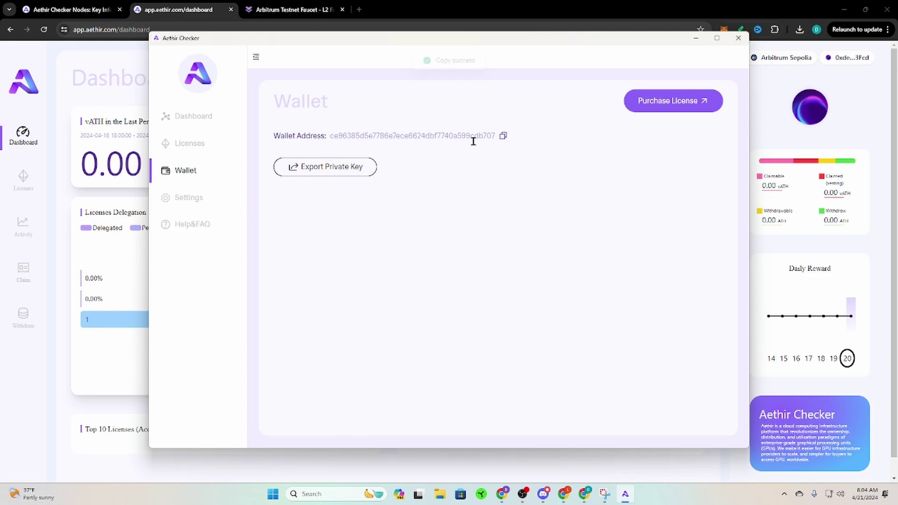
pyautogui.click(190, 141)
pyautogui.click(184, 117)
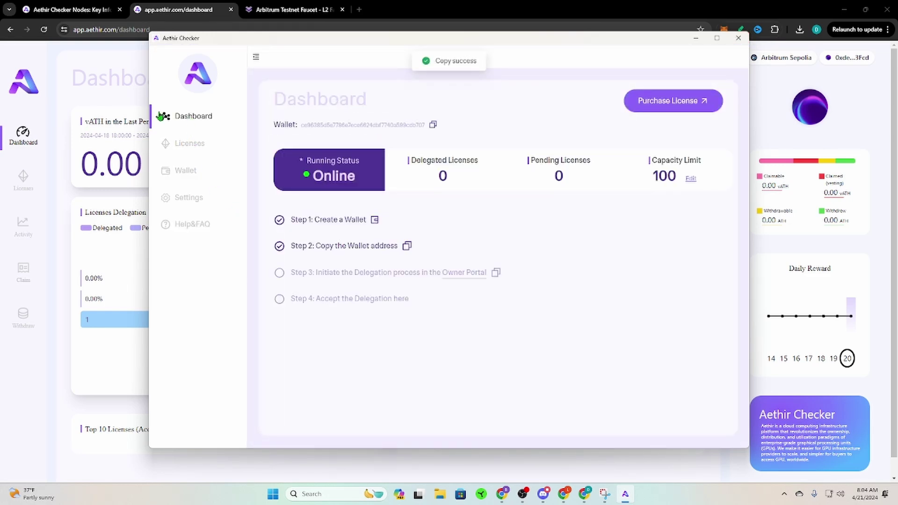
pyautogui.click(98, 62)
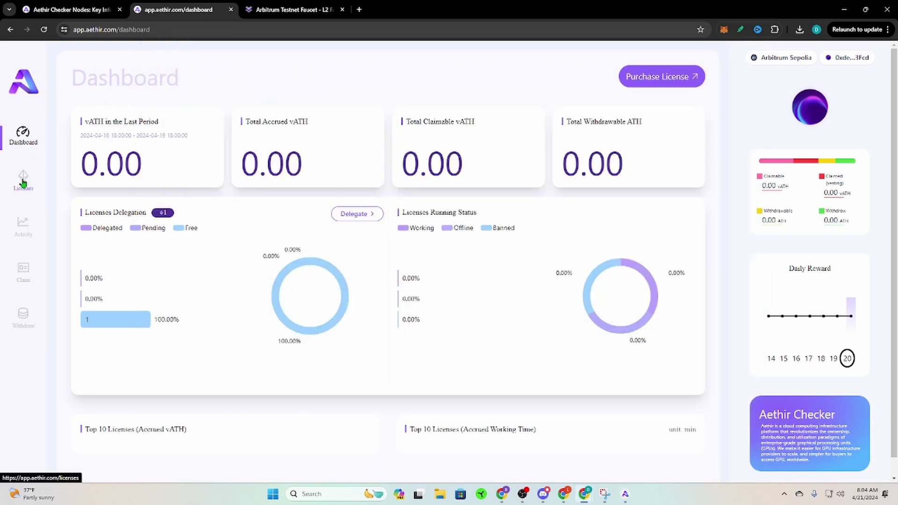
# Delegate license 3458 to the pasted client wallet address and review the MetaMask confirmation
pyautogui.click(23, 182)
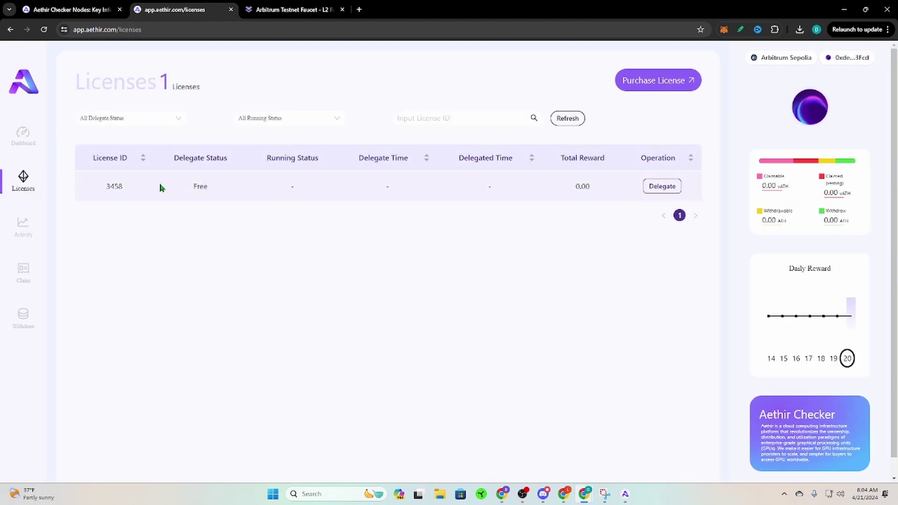
pyautogui.click(663, 187)
pyautogui.rightClick(423, 252)
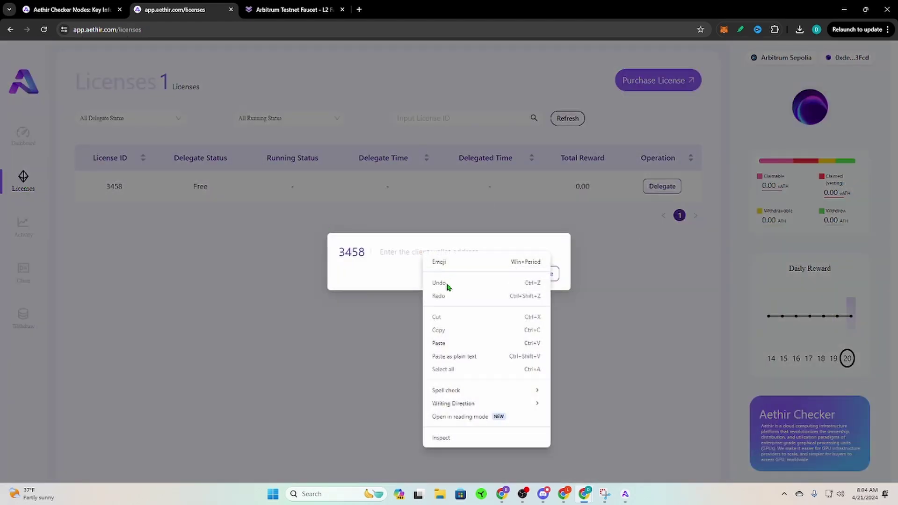
pyautogui.click(451, 343)
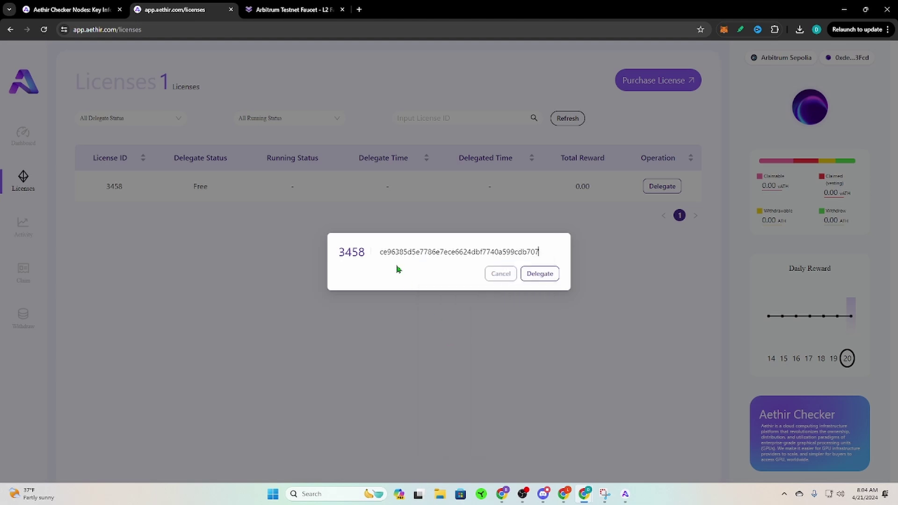
pyautogui.click(537, 277)
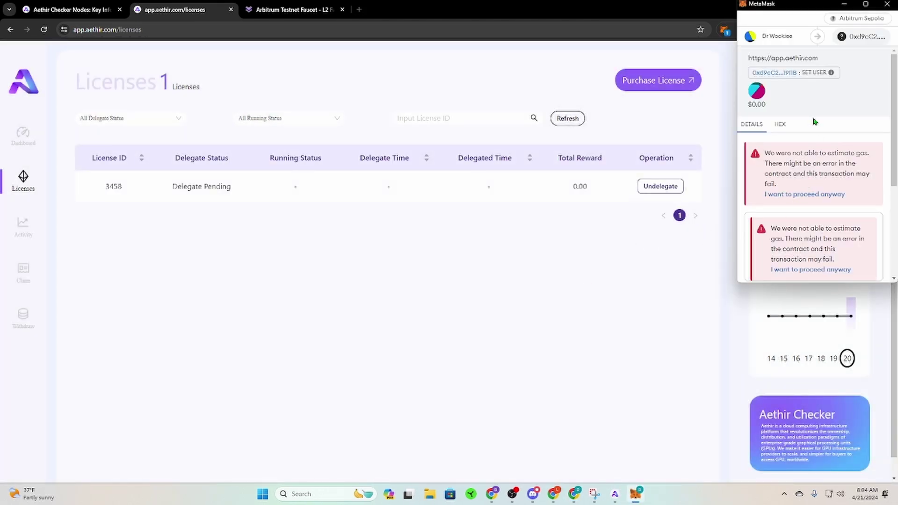
pyautogui.scroll(-3, 819, 123)
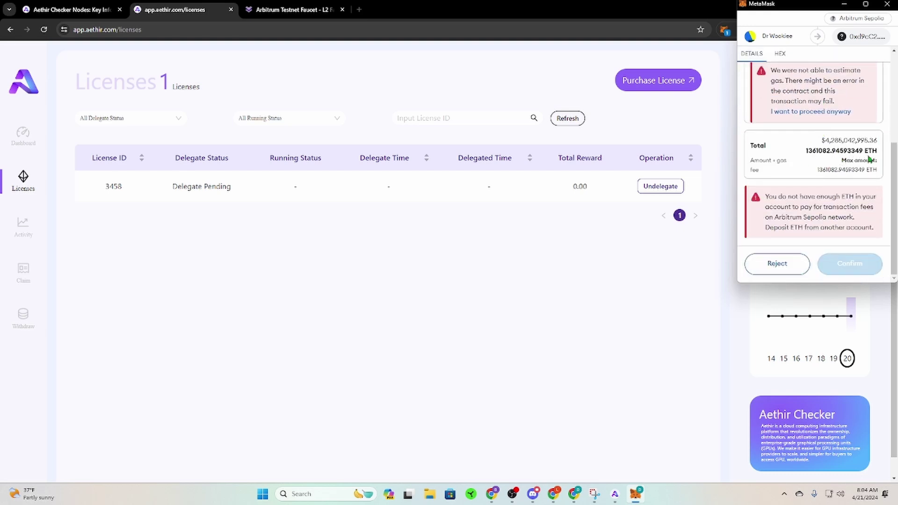
pyautogui.scroll(5, 821, 135)
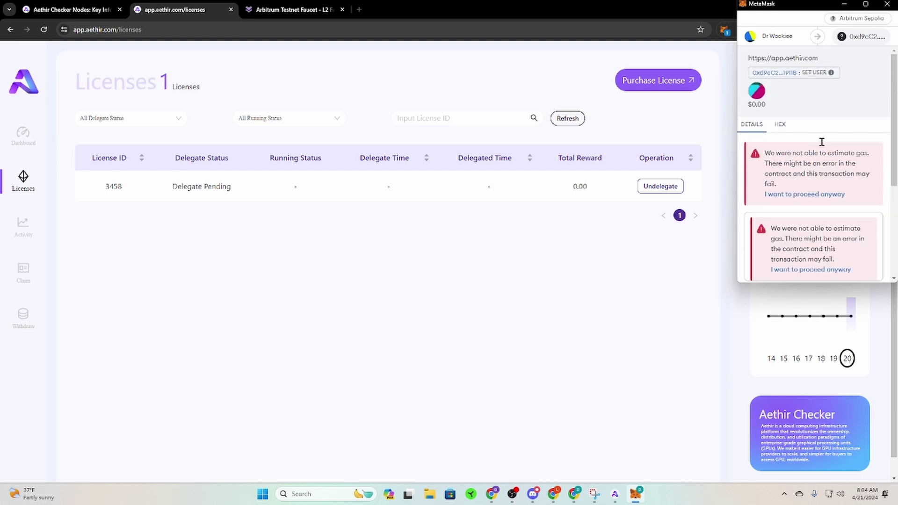
pyautogui.scroll(-5, 823, 89)
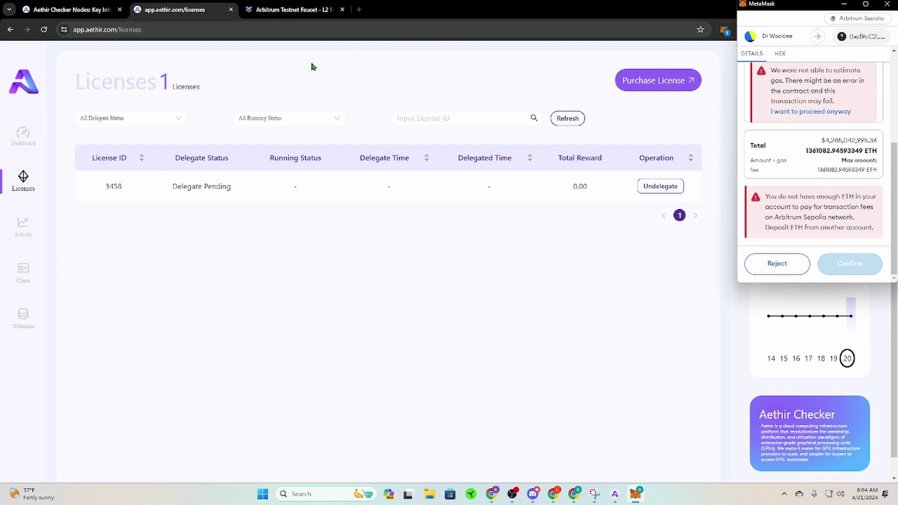
# Request 0.1 ETH on Arbitrum Sepolia from L2Faucet, verifying with the Windows PIN and attesting
pyautogui.click(297, 10)
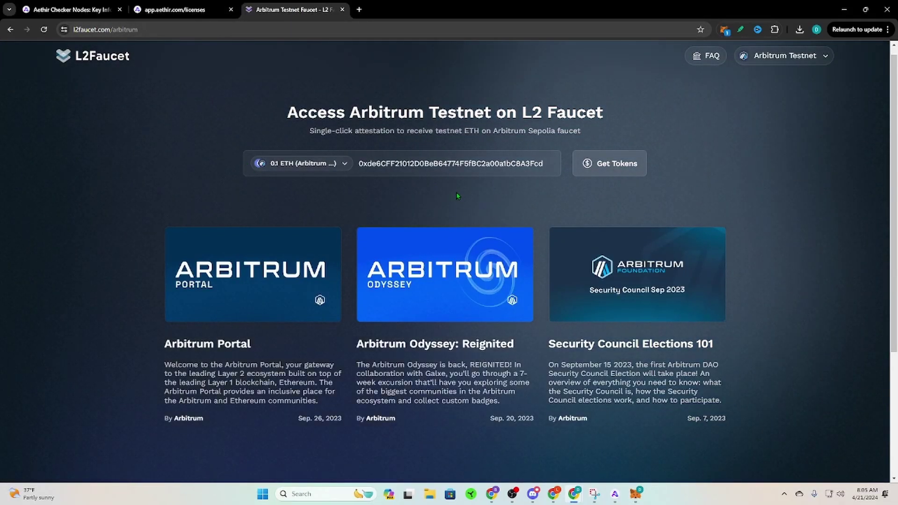
pyautogui.click(345, 164)
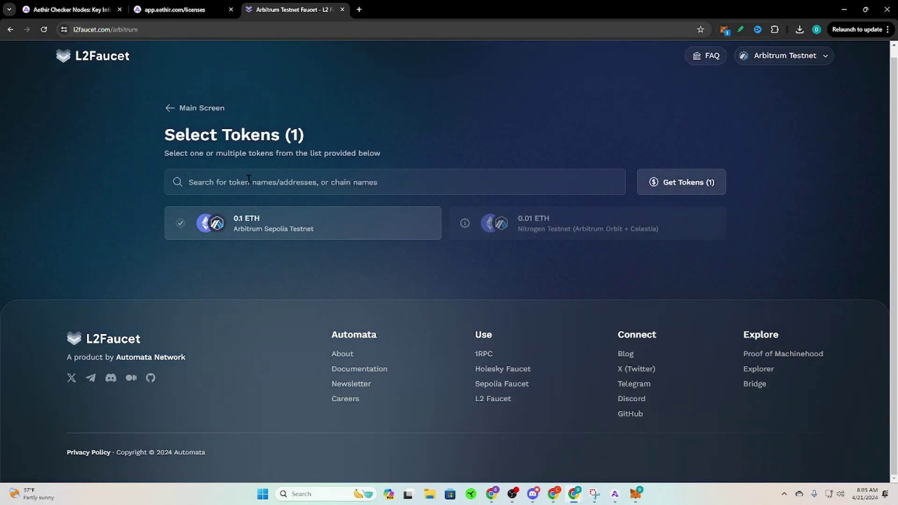
pyautogui.click(178, 109)
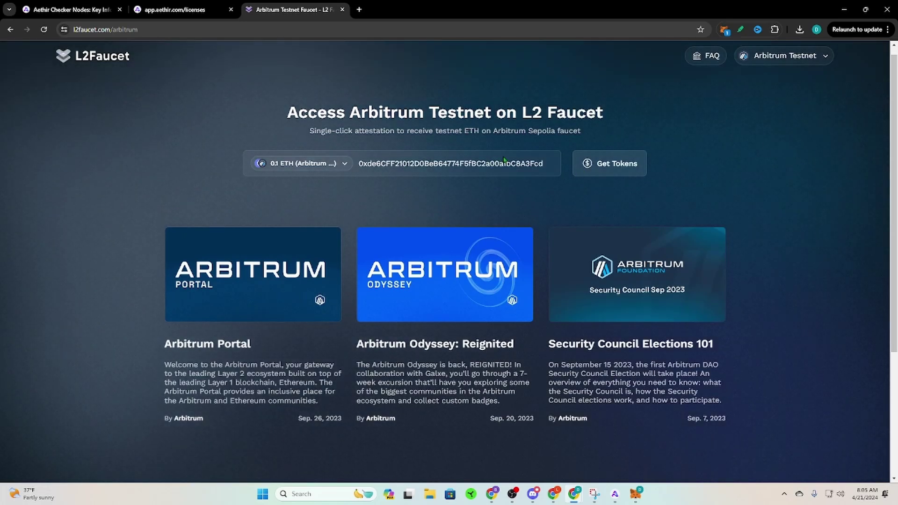
pyautogui.click(616, 168)
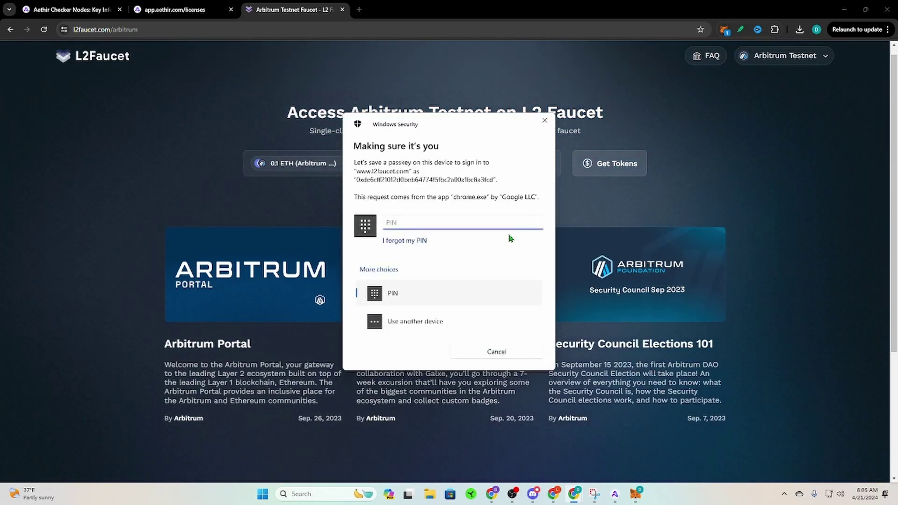
pyautogui.write('••••••')
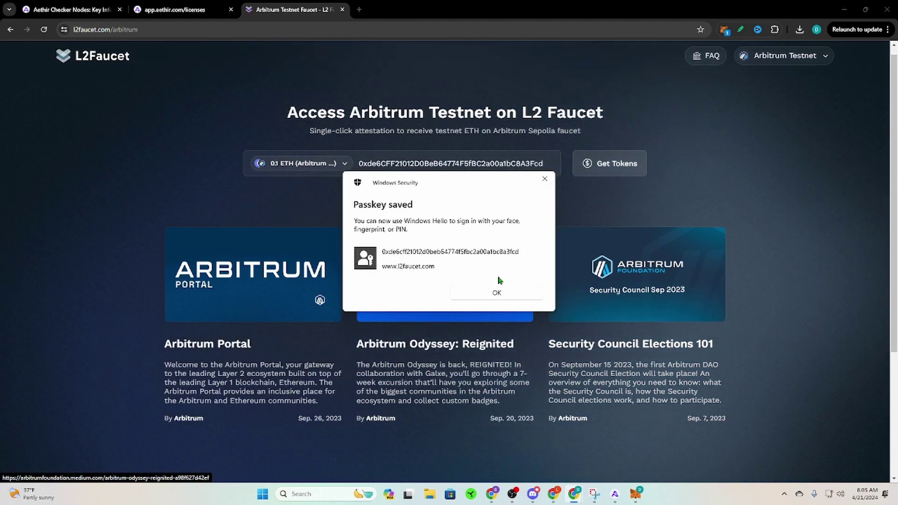
pyautogui.click(496, 294)
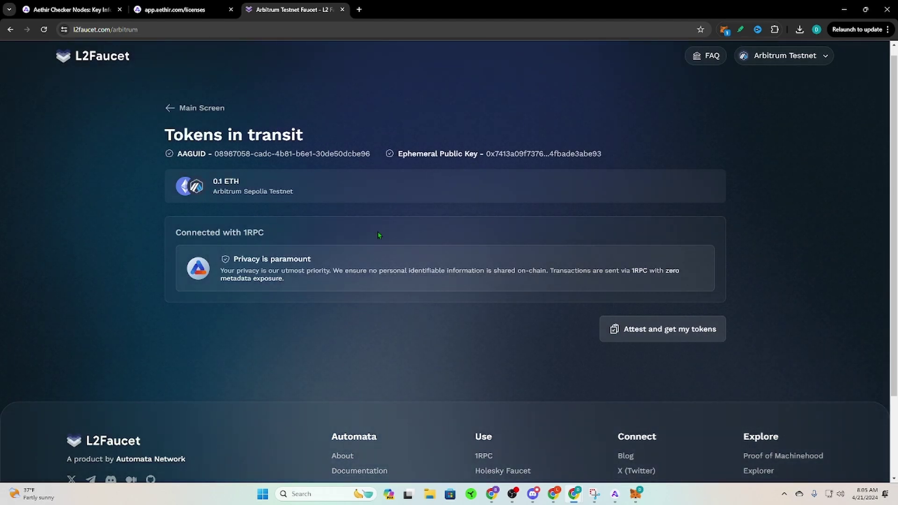
pyautogui.click(649, 334)
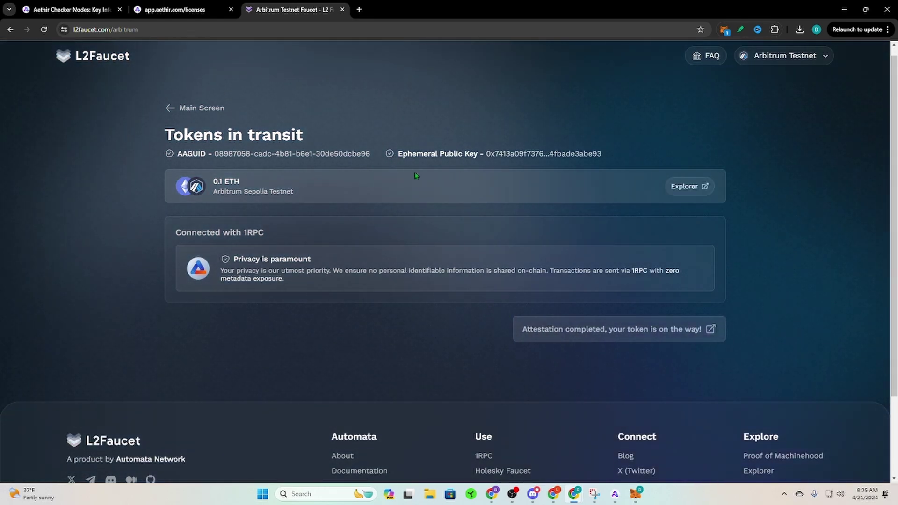
pyautogui.click(175, 109)
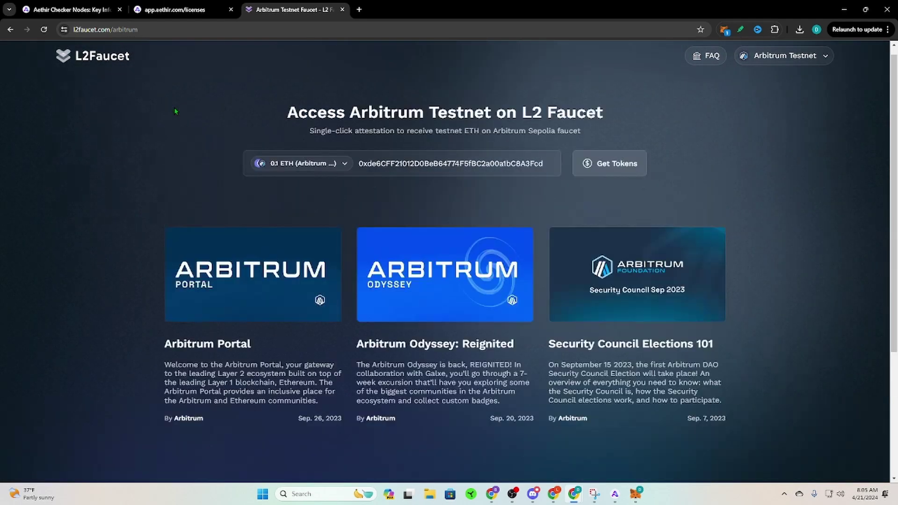
# Reject the pending MetaMask transaction and undelegate license 3458 so it reads Free
pyautogui.click(194, 7)
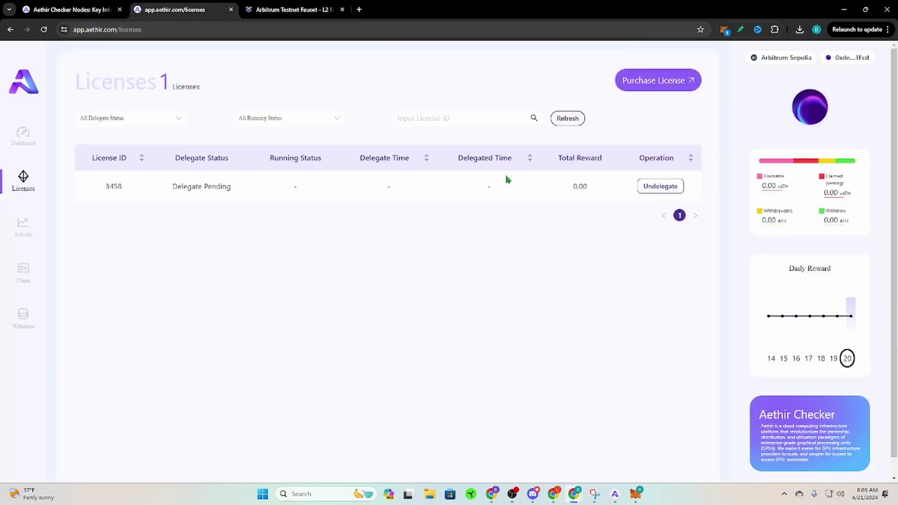
pyautogui.click(724, 29)
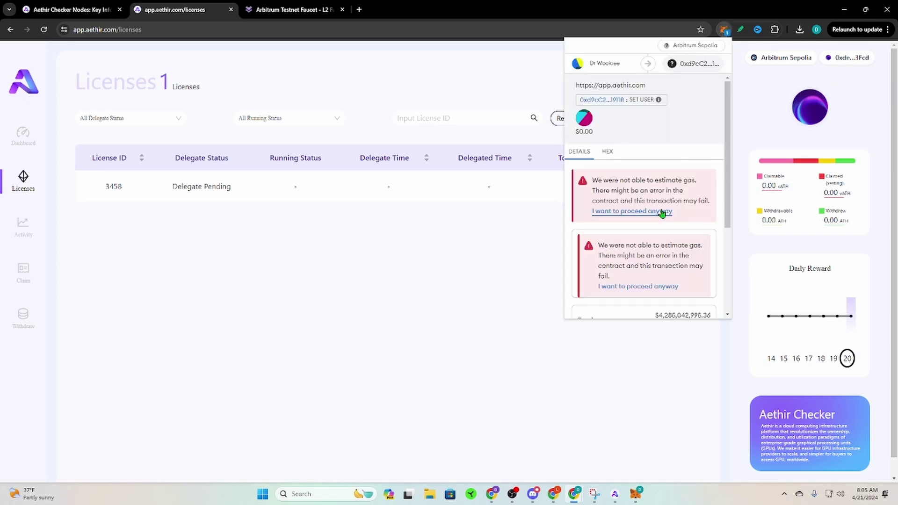
pyautogui.click(668, 212)
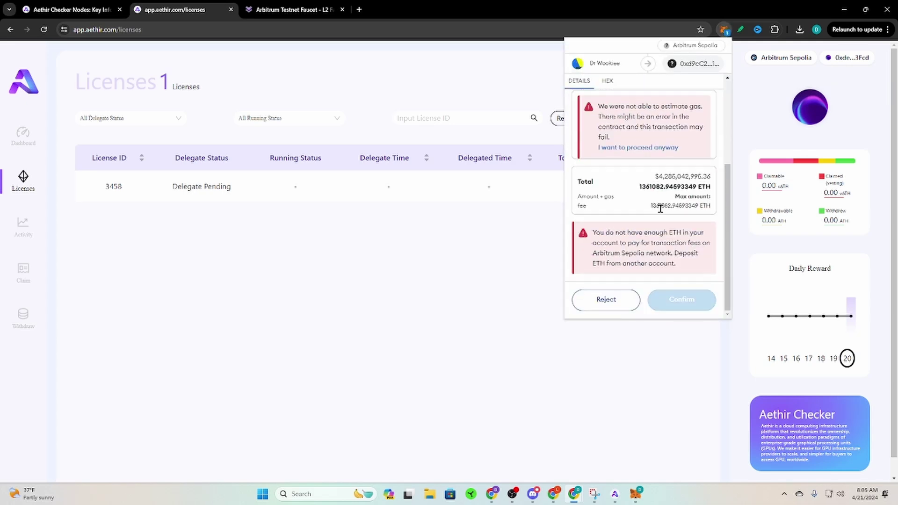
pyautogui.click(606, 300)
pyautogui.click(543, 247)
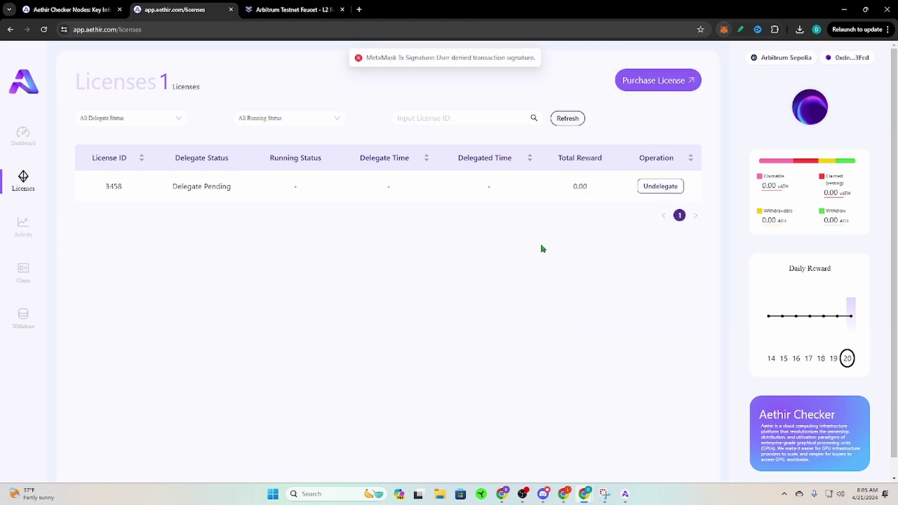
pyautogui.click(657, 186)
pyautogui.click(669, 227)
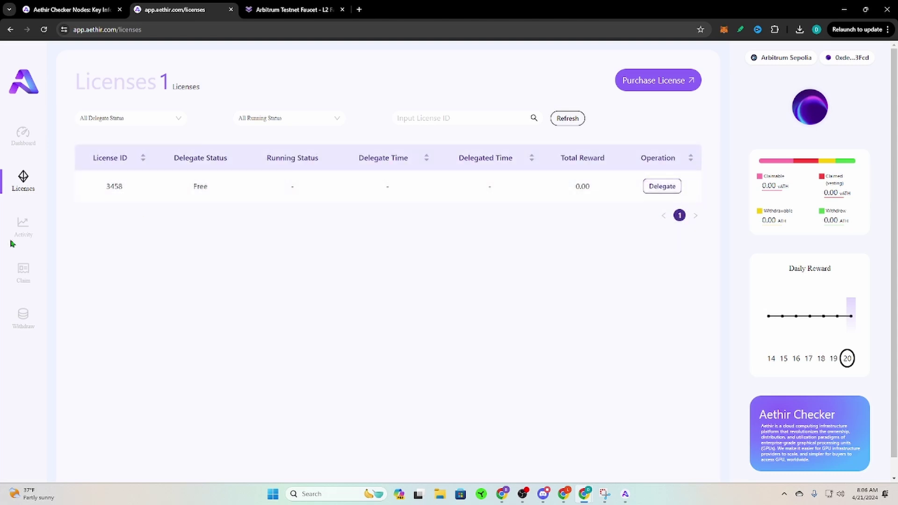
# Resubmit delegation of license 3458 to the pasted client address and move the MetaMask popup aside
pyautogui.click(662, 186)
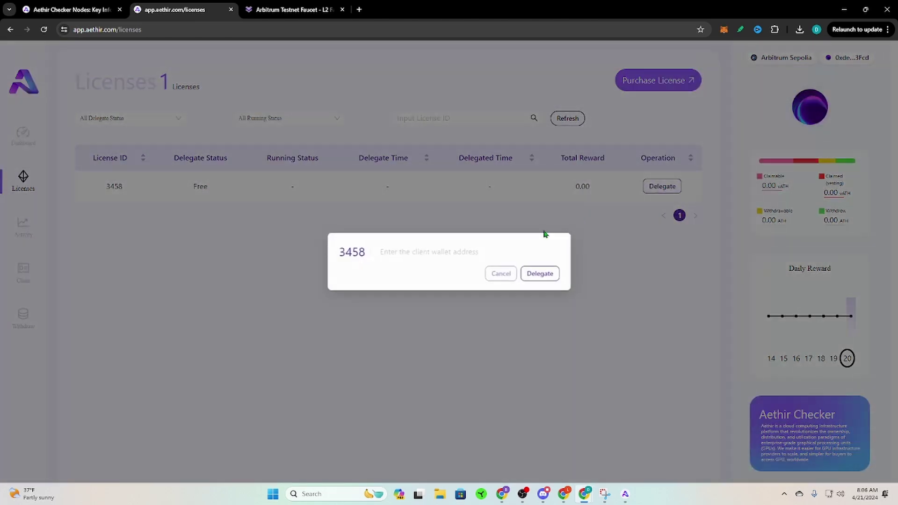
pyautogui.rightClick(490, 250)
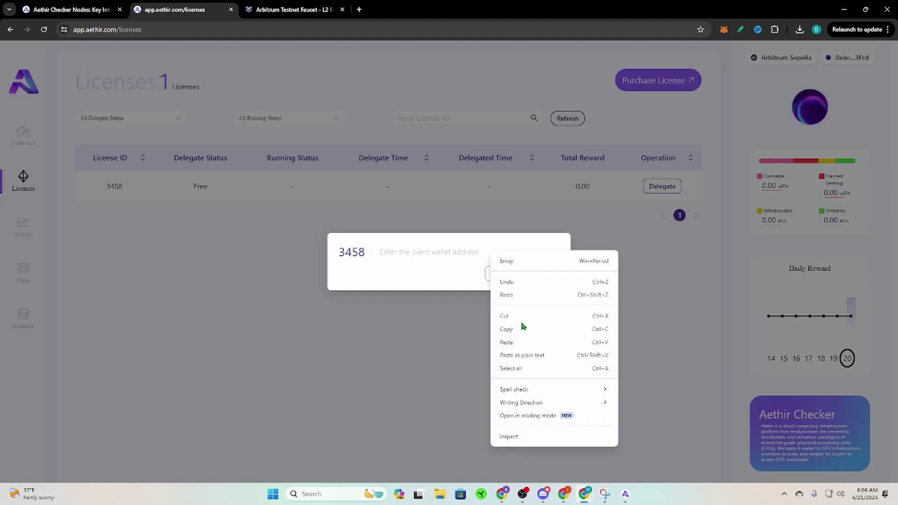
pyautogui.click(522, 346)
pyautogui.click(539, 274)
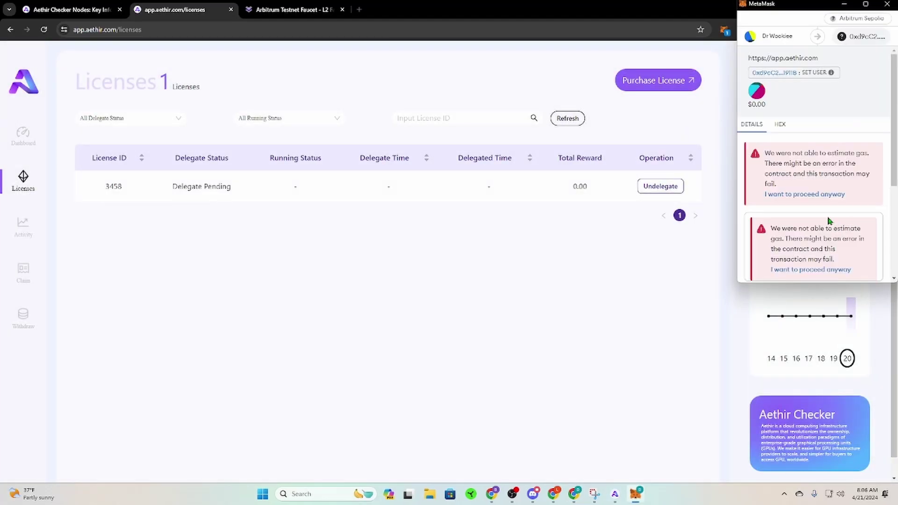
pyautogui.scroll(-3, 832, 212)
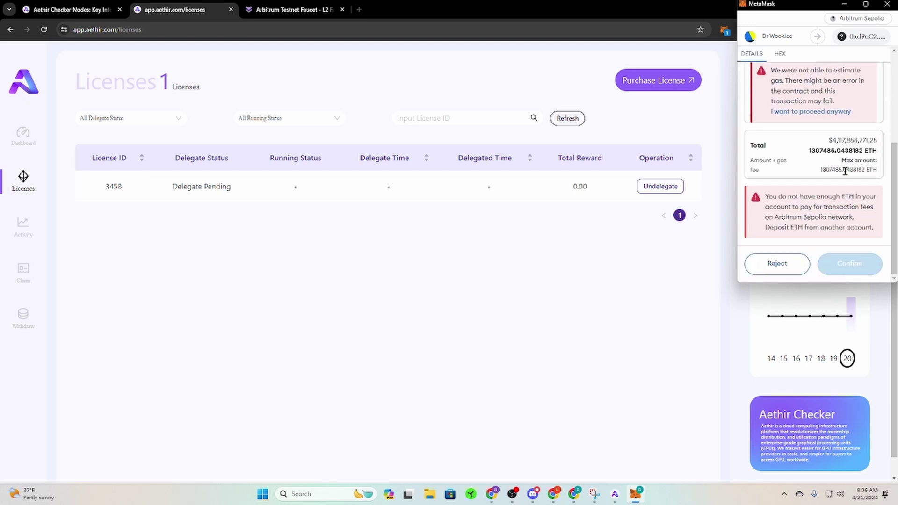
pyautogui.moveTo(819, 10); pyautogui.dragTo(585, 54)
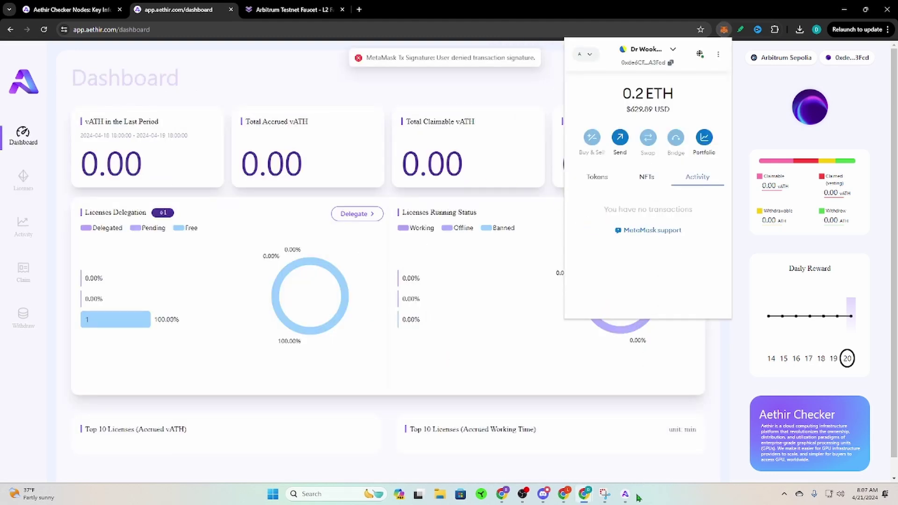
# Check the wallet address in the desktop client, then reopen license 3458's delegation dialog
pyautogui.click(624, 495)
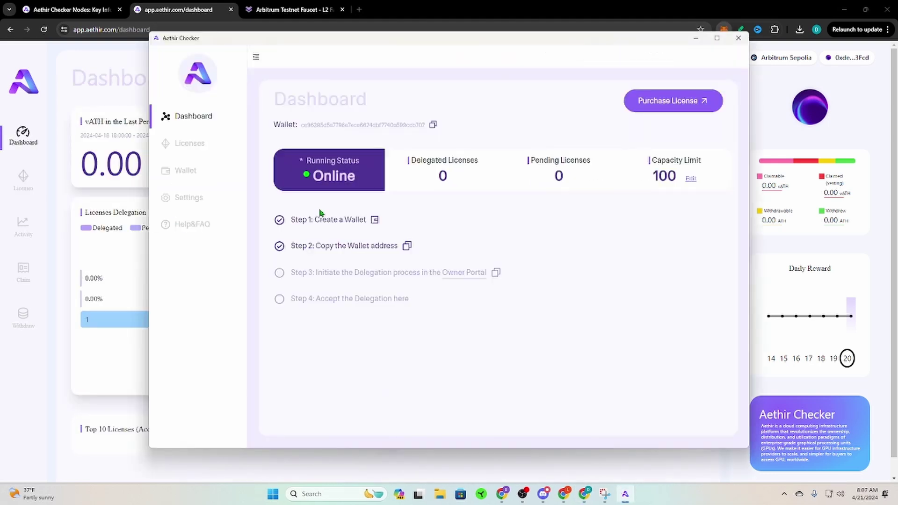
pyautogui.click(185, 170)
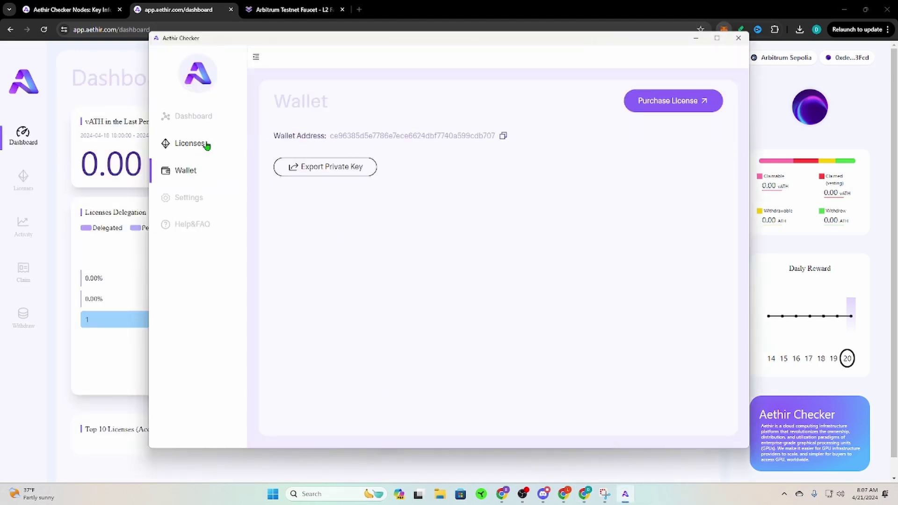
pyautogui.click(201, 144)
pyautogui.click(120, 97)
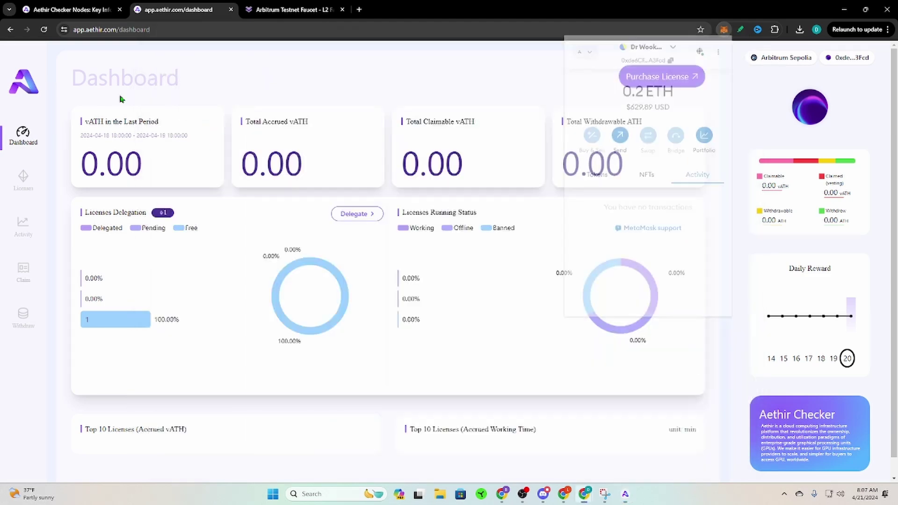
pyautogui.click(24, 183)
pyautogui.click(674, 187)
# Paste the client wallet address, submit delegation of license 3458, and confirm in MetaMask
pyautogui.rightClick(476, 252)
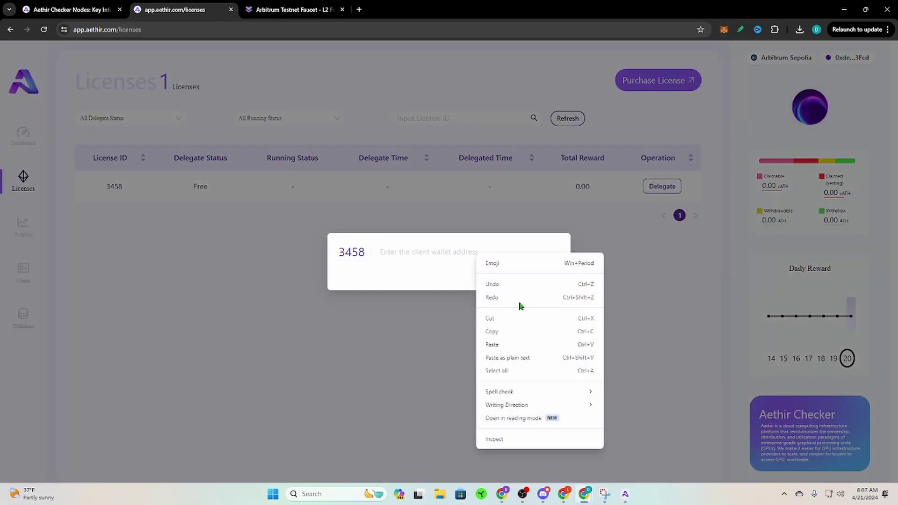
pyautogui.click(518, 344)
pyautogui.click(537, 273)
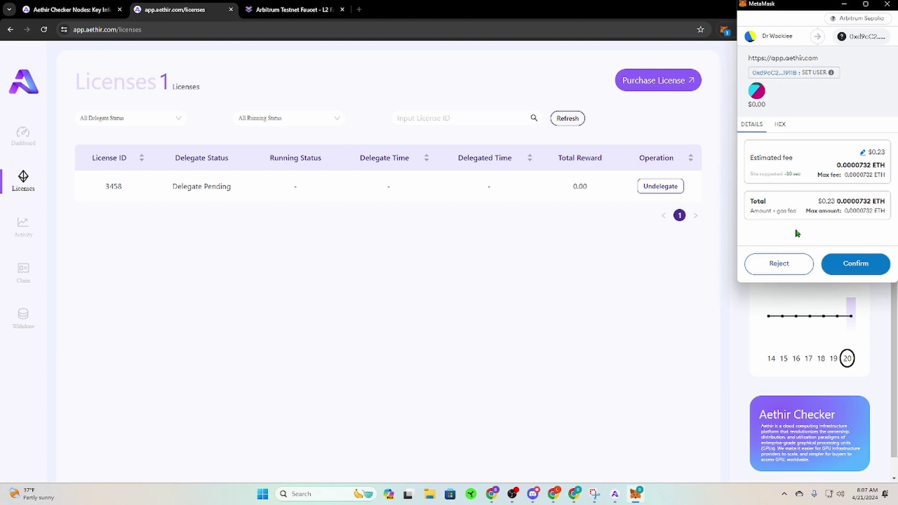
pyautogui.click(866, 265)
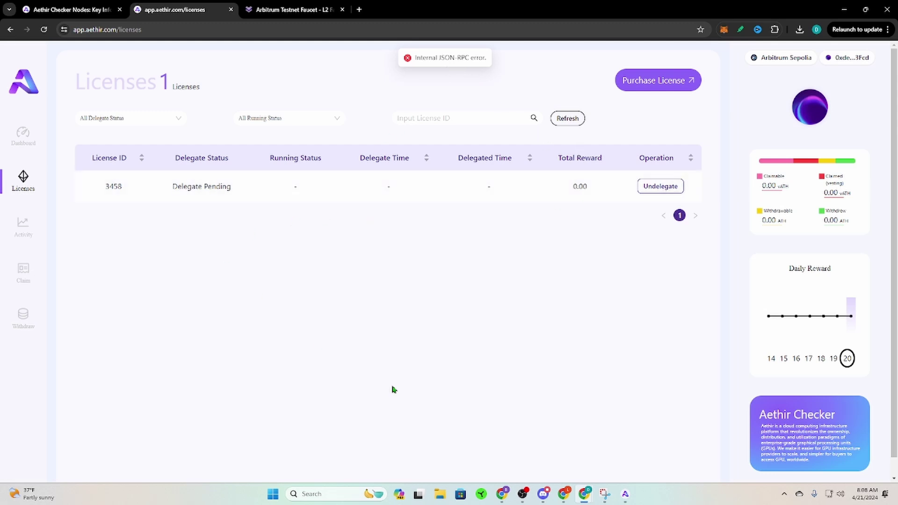
# Check the client's licenses and MetaMask activity, then undelegate license 3458
pyautogui.click(626, 494)
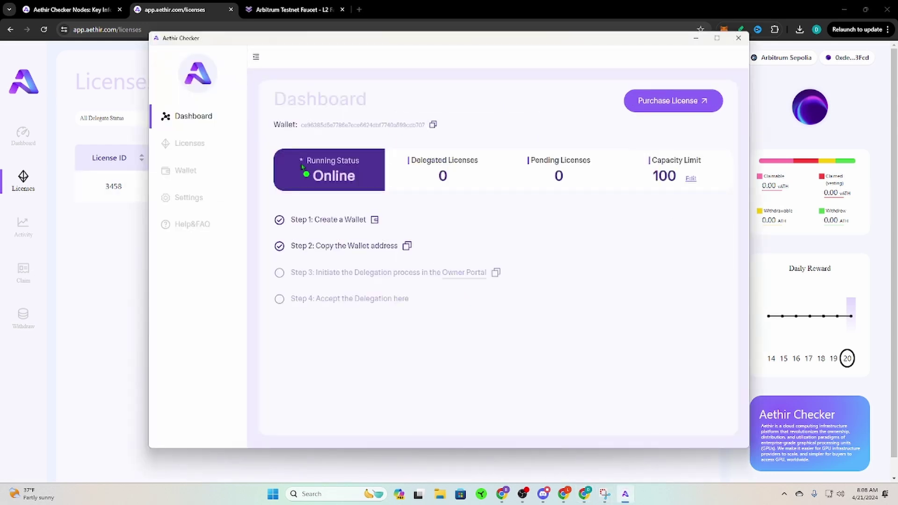
pyautogui.click(198, 143)
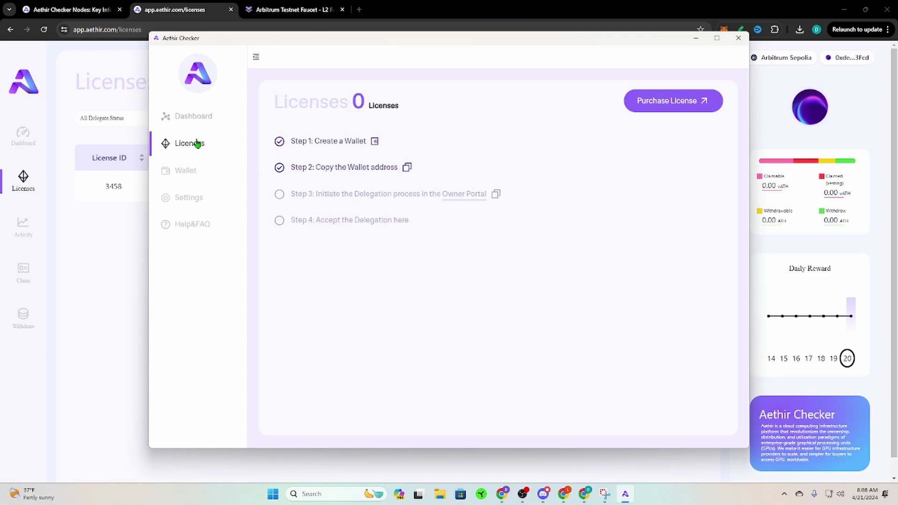
pyautogui.click(187, 119)
pyautogui.click(137, 238)
pyautogui.click(723, 30)
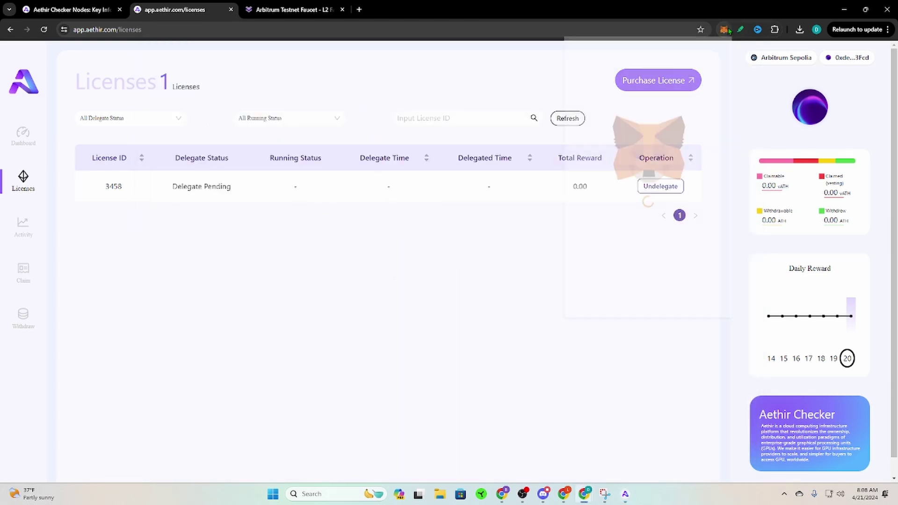
pyautogui.click(495, 255)
pyautogui.click(651, 188)
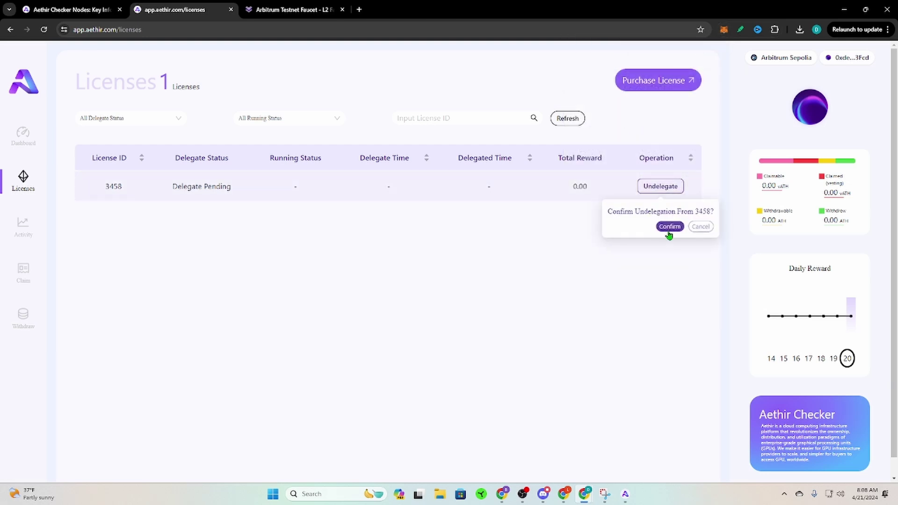
pyautogui.click(669, 227)
# Delegate license 3458 again to the pasted client wallet address and confirm in MetaMask
pyautogui.click(654, 187)
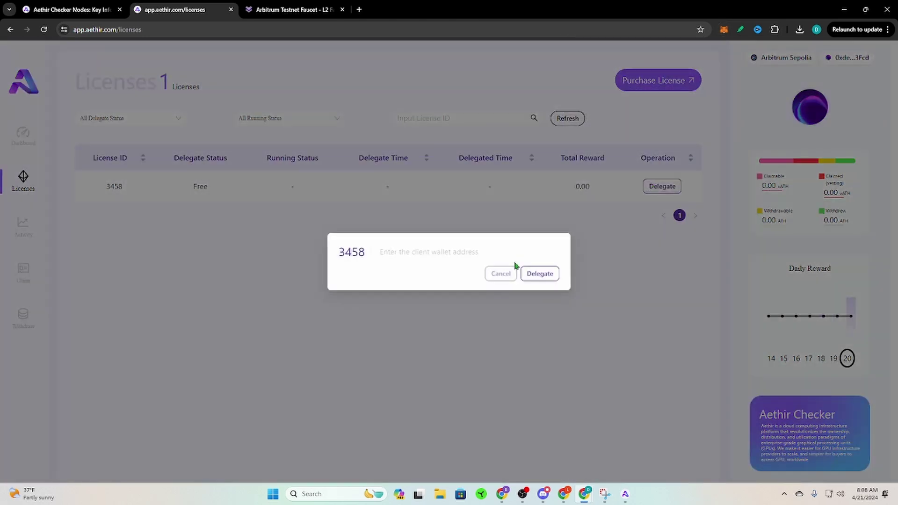
pyautogui.rightClick(502, 253)
pyautogui.click(520, 344)
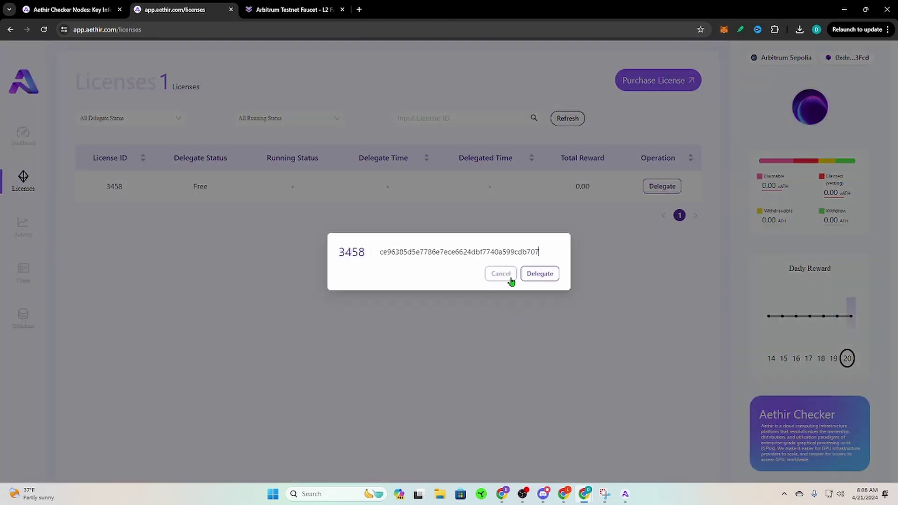
pyautogui.click(540, 273)
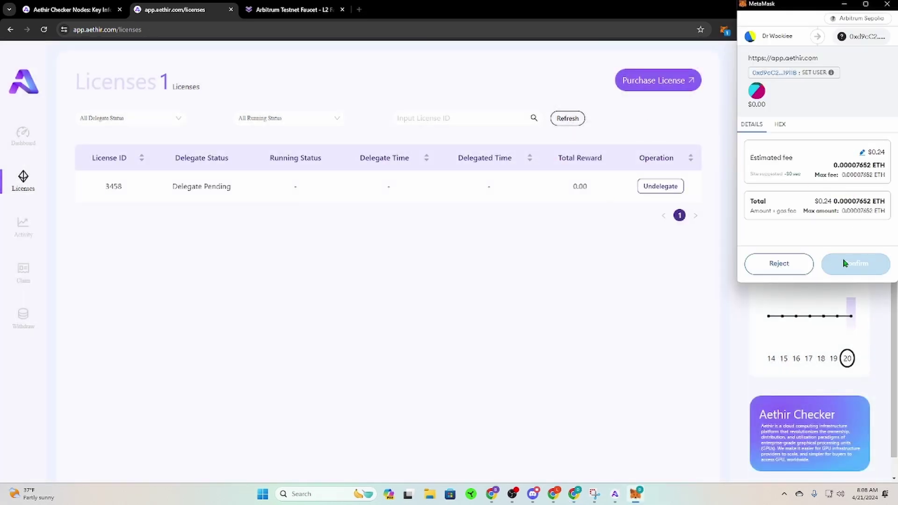
pyautogui.click(856, 264)
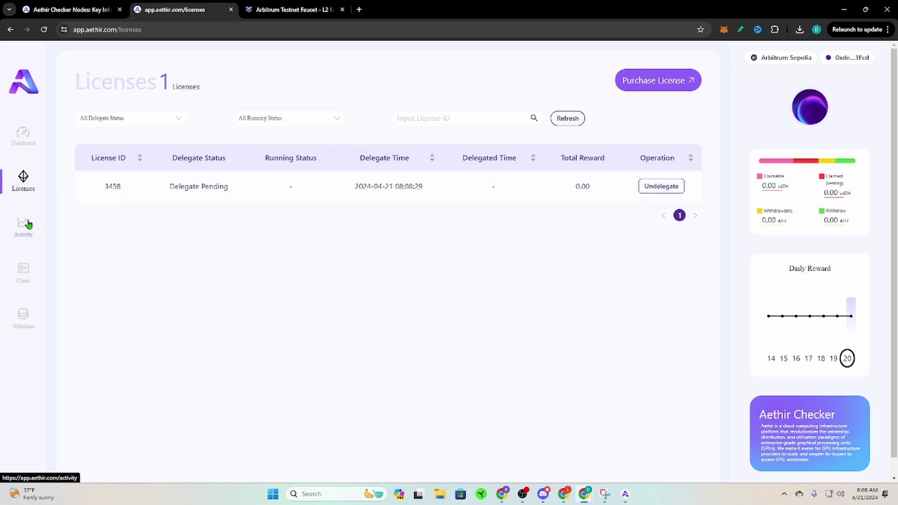
# Approve license 3458's delegation in the Aethir Checker client, then review its wallet and dashboard
pyautogui.click(24, 136)
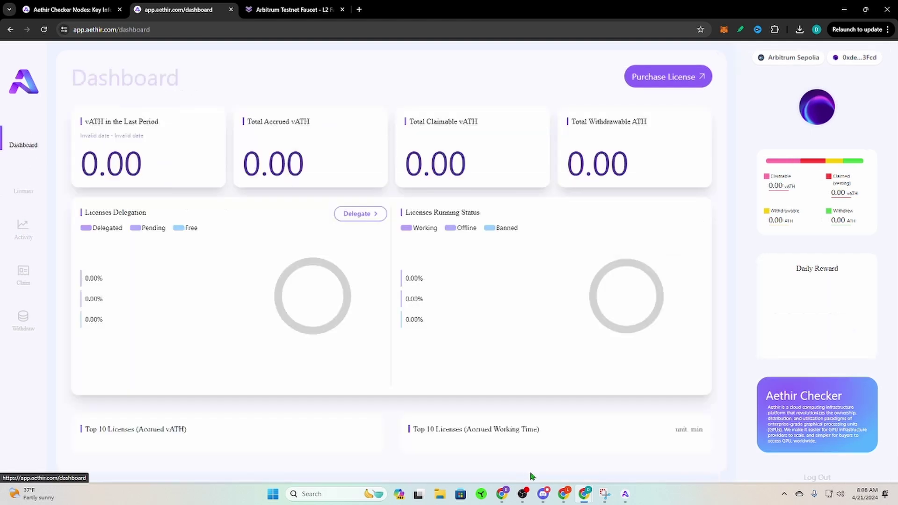
pyautogui.click(625, 494)
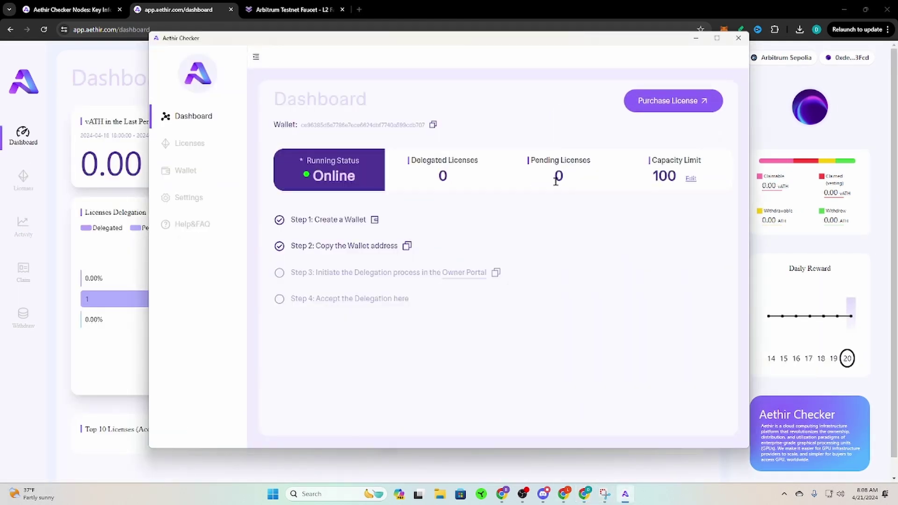
pyautogui.click(192, 143)
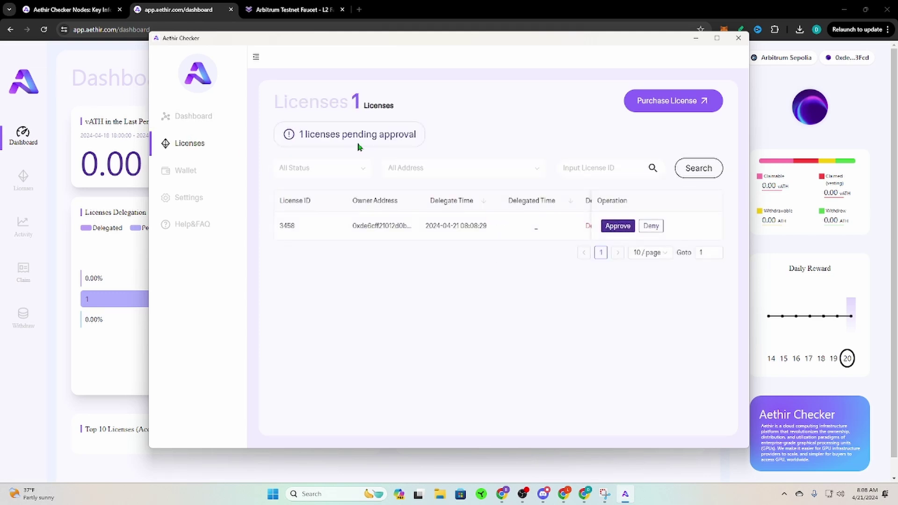
pyautogui.click(618, 226)
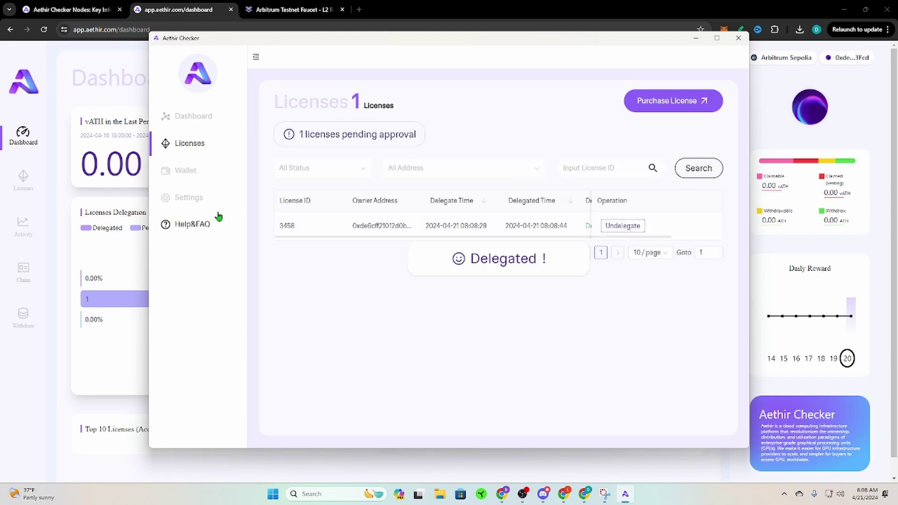
pyautogui.click(193, 171)
pyautogui.click(192, 117)
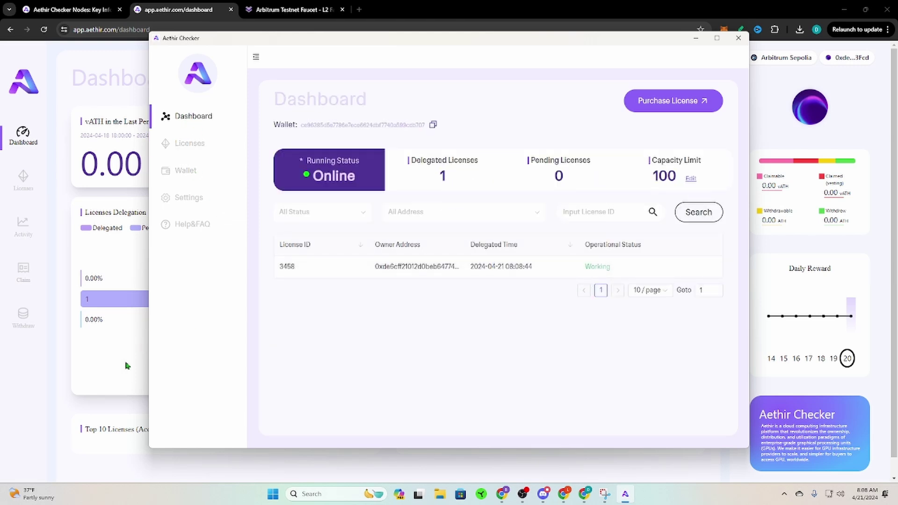
# Review the client's Settings, then return to its dashboard showing Online status and capacity limit 100
pyautogui.click(190, 197)
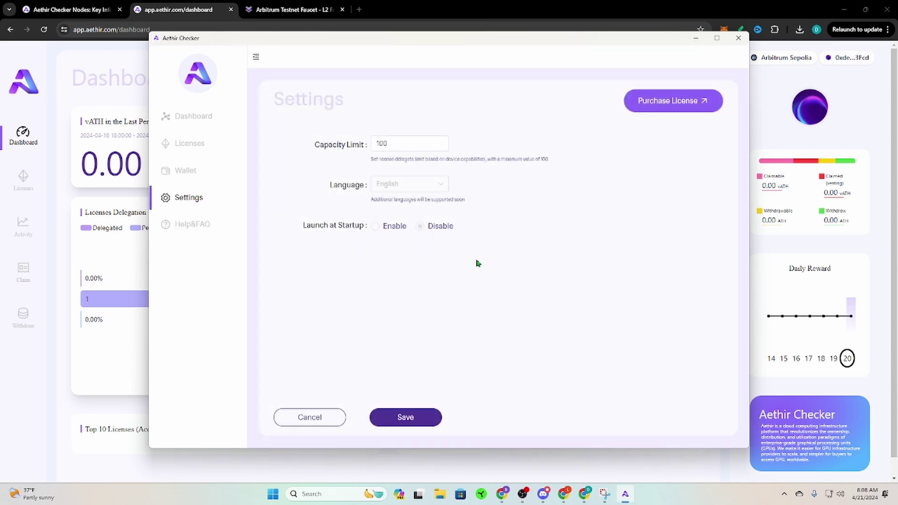
pyautogui.click(167, 122)
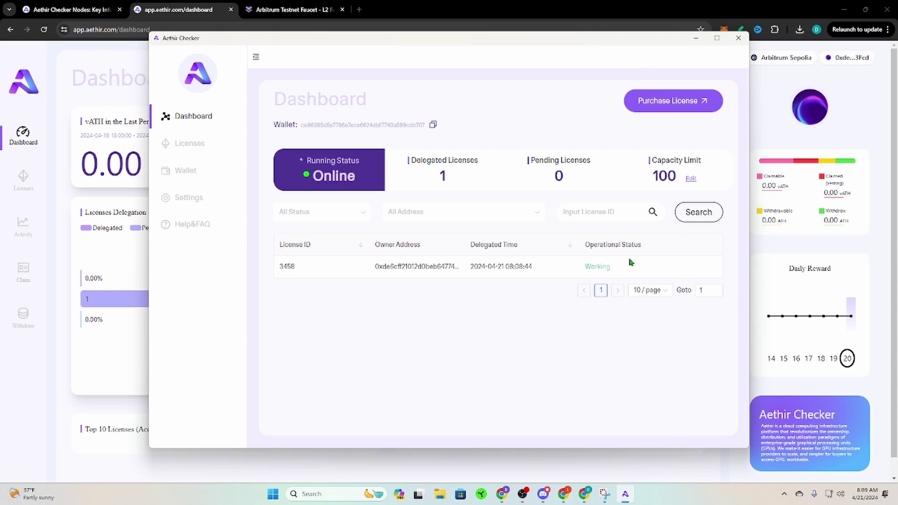
# Minimize the client, confirm license 3458 is Delegated and Working, and view the 100% dashboard charts
pyautogui.click(696, 38)
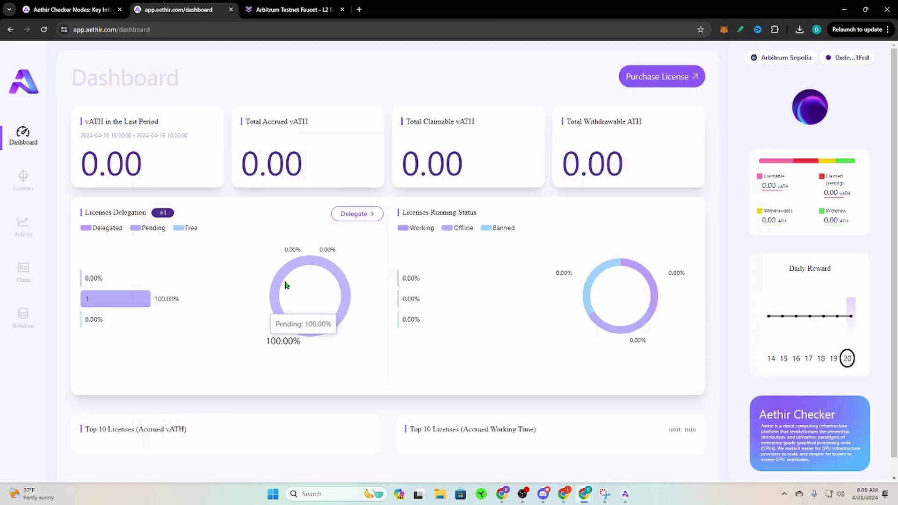
pyautogui.click(26, 181)
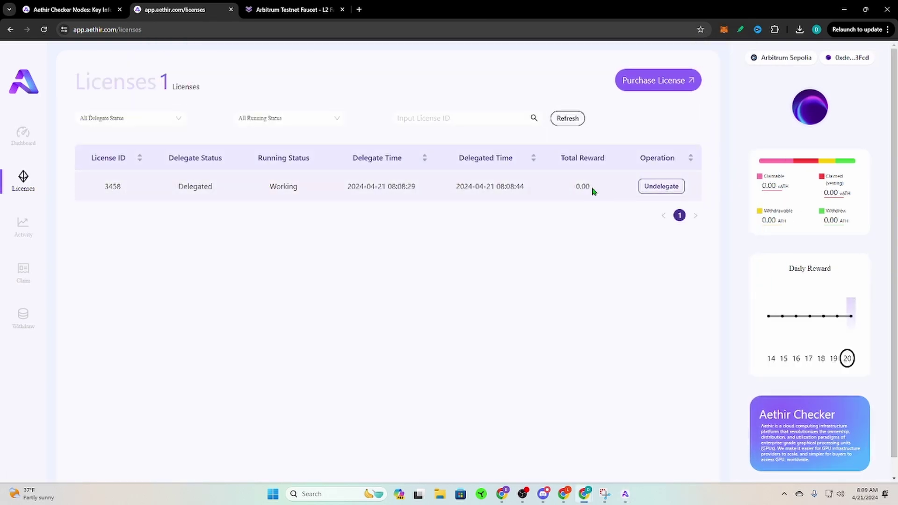
pyautogui.click(22, 138)
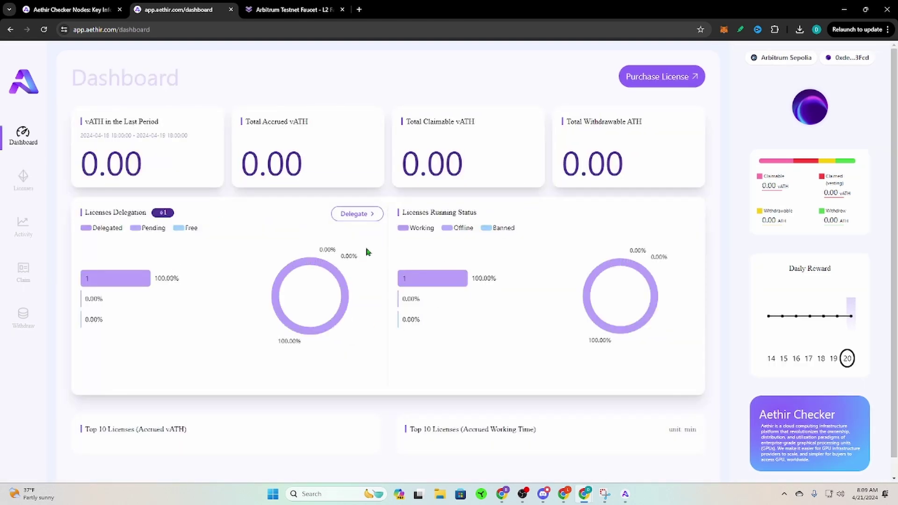